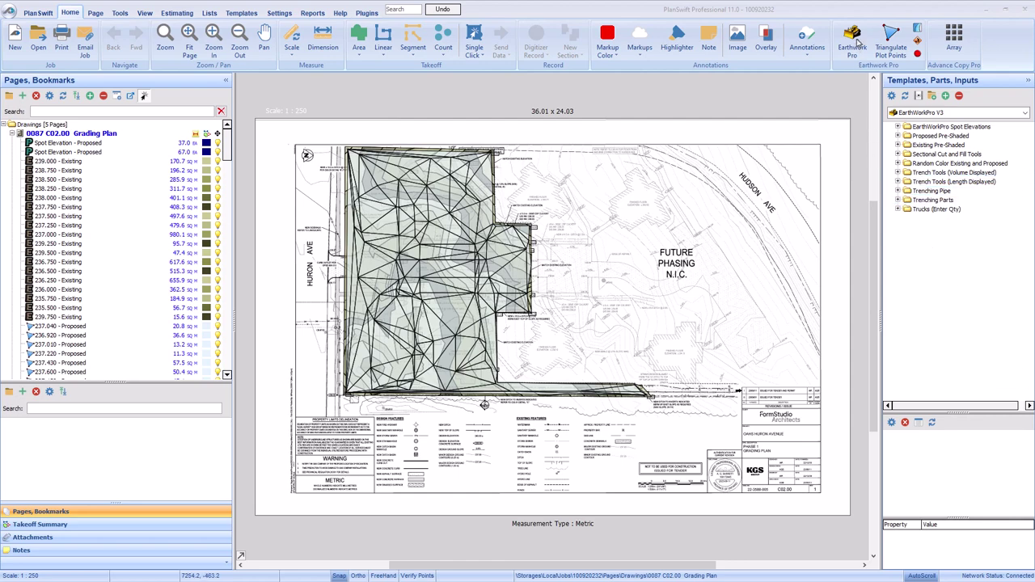
# Open the grading plan in Earthwork Pro, maximize the calculation window and inspect the triangulated site area.
pyautogui.click(859, 42)
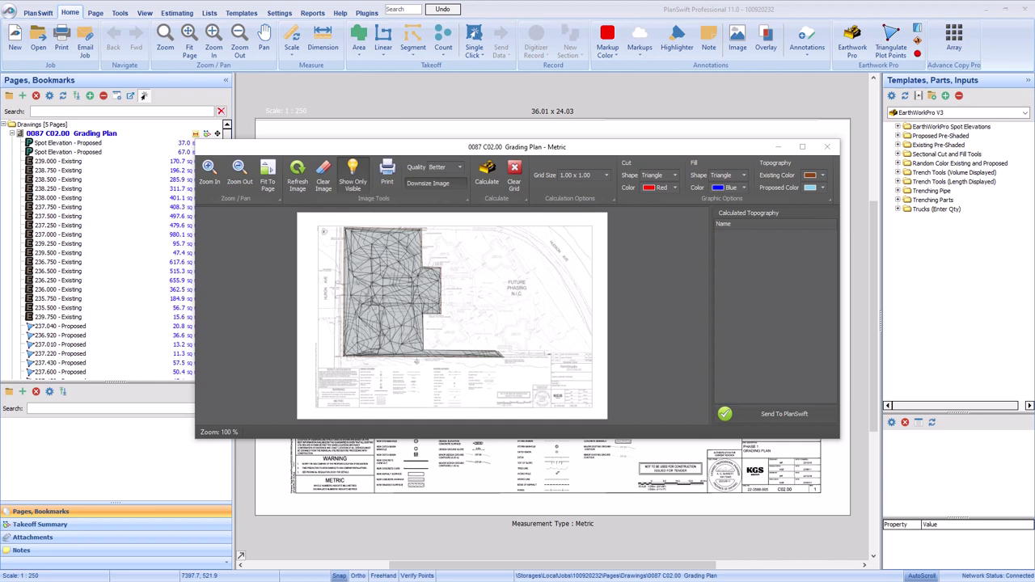
pyautogui.click(802, 147)
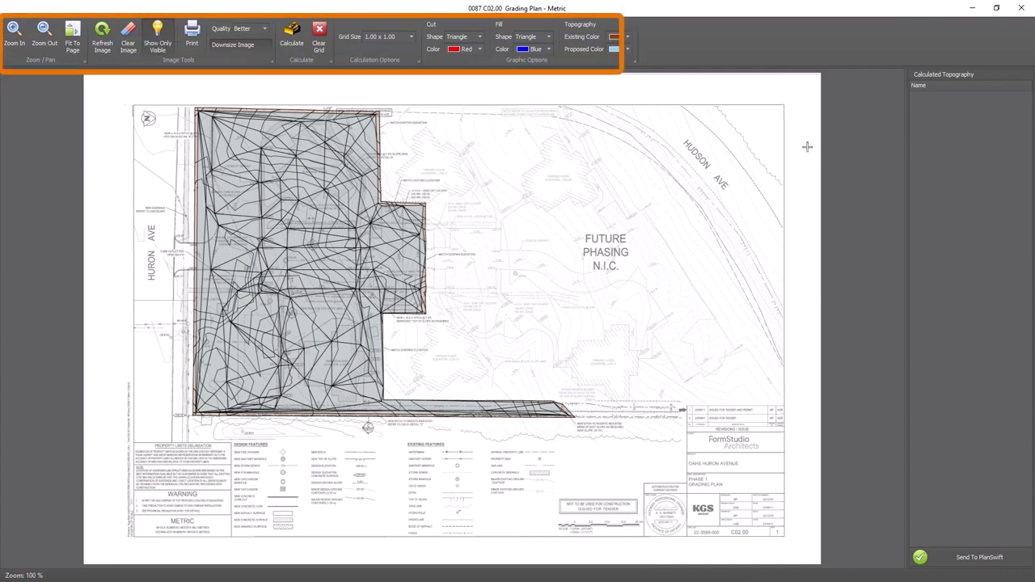
pyautogui.click(12, 32)
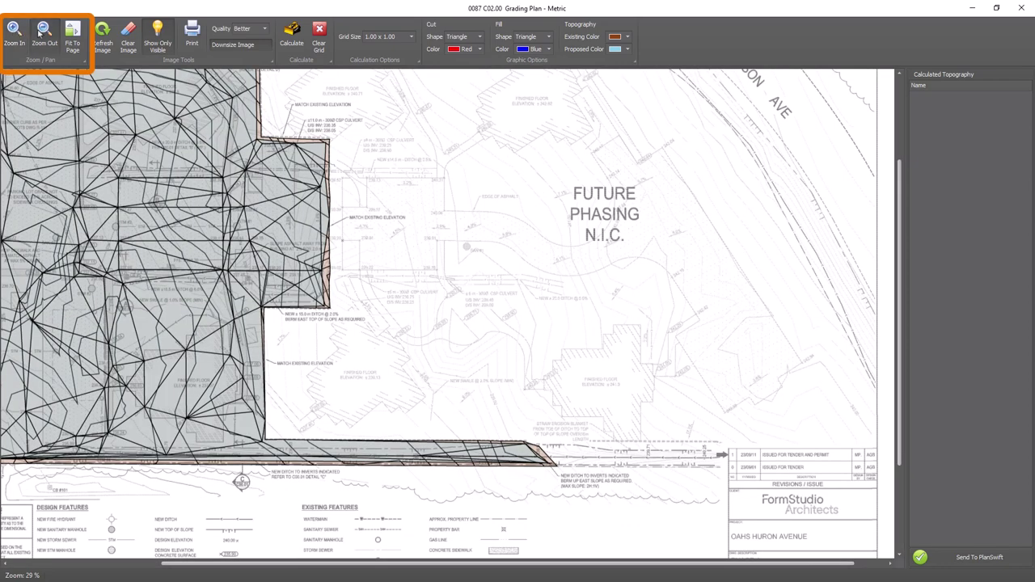
pyautogui.click(42, 33)
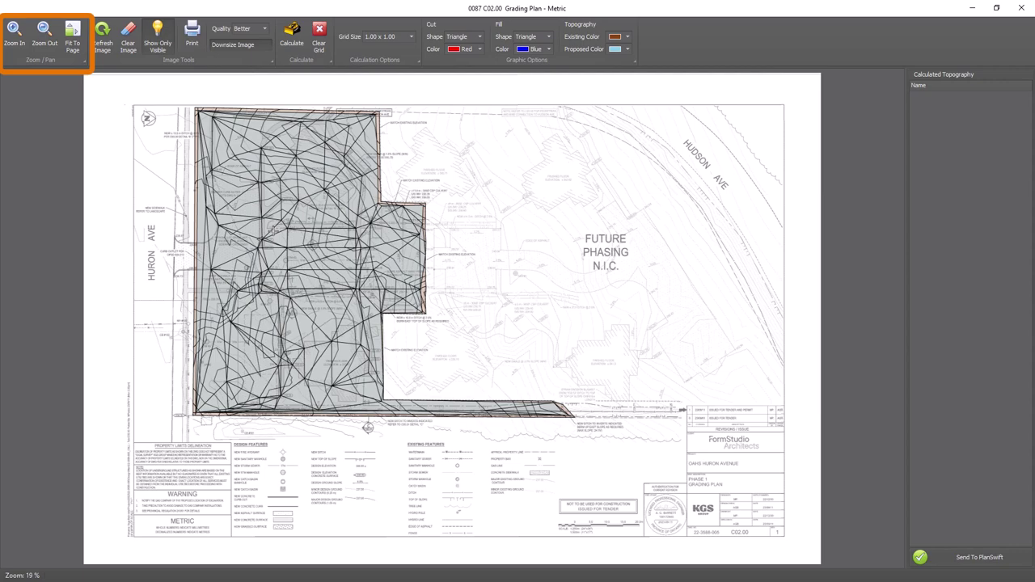
pyautogui.scroll(6, 518, 318)
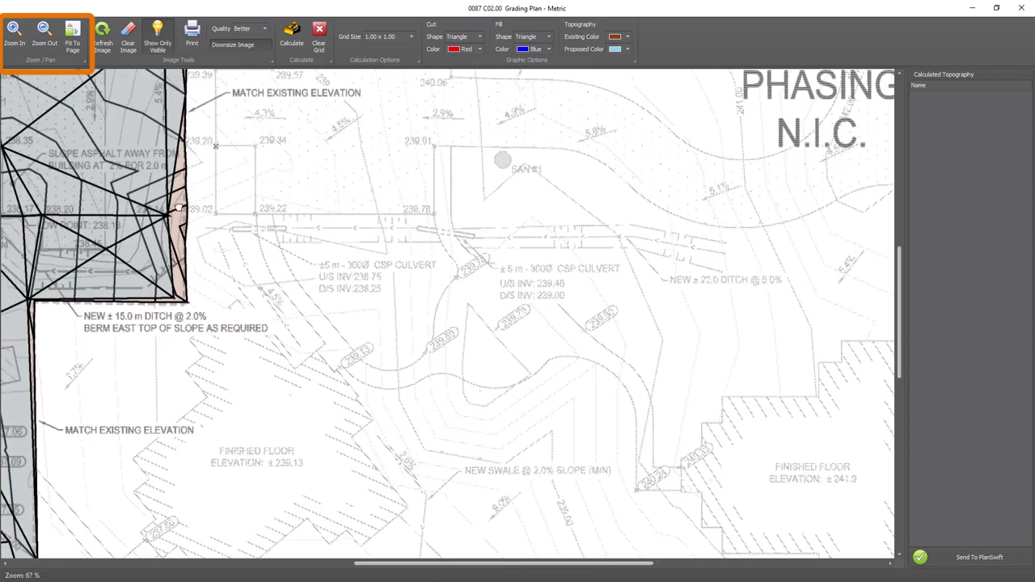
pyautogui.moveTo(177, 206)
pyautogui.mouseDown()
pyautogui.moveTo(389, 310)
pyautogui.moveTo(558, 348)
pyautogui.moveTo(547, 339)
pyautogui.mouseUp()
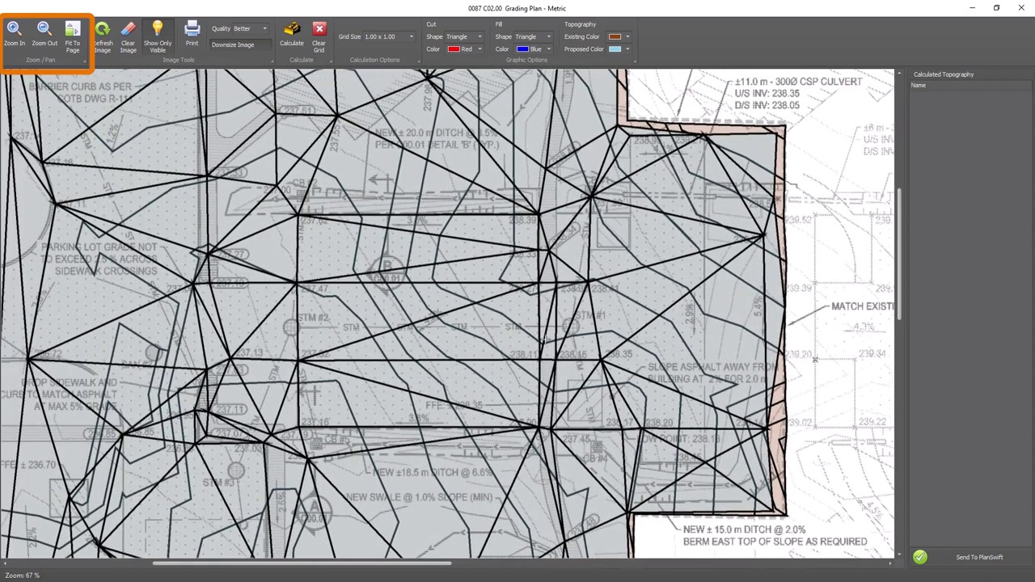
pyautogui.click(73, 36)
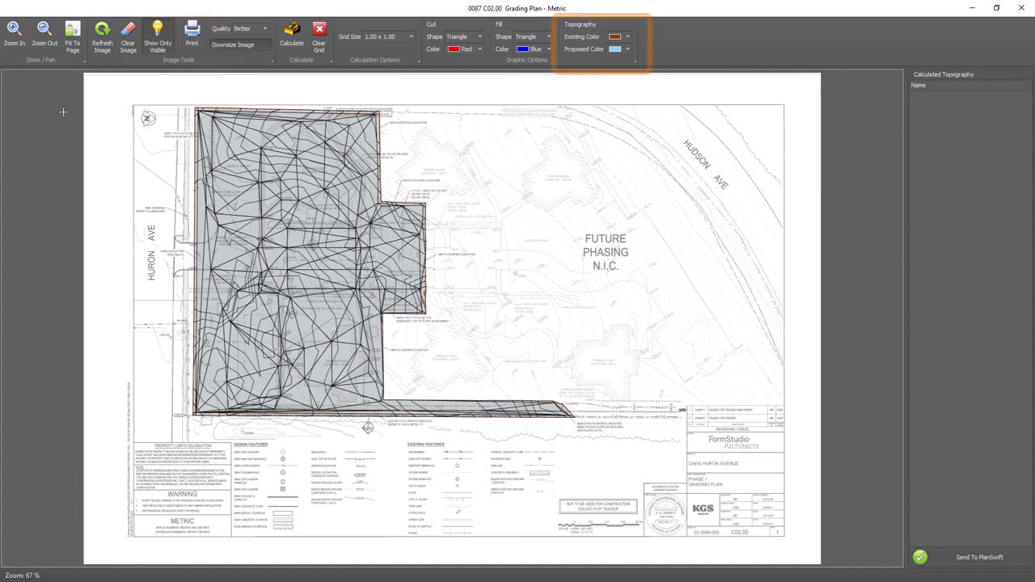
pyautogui.click(628, 37)
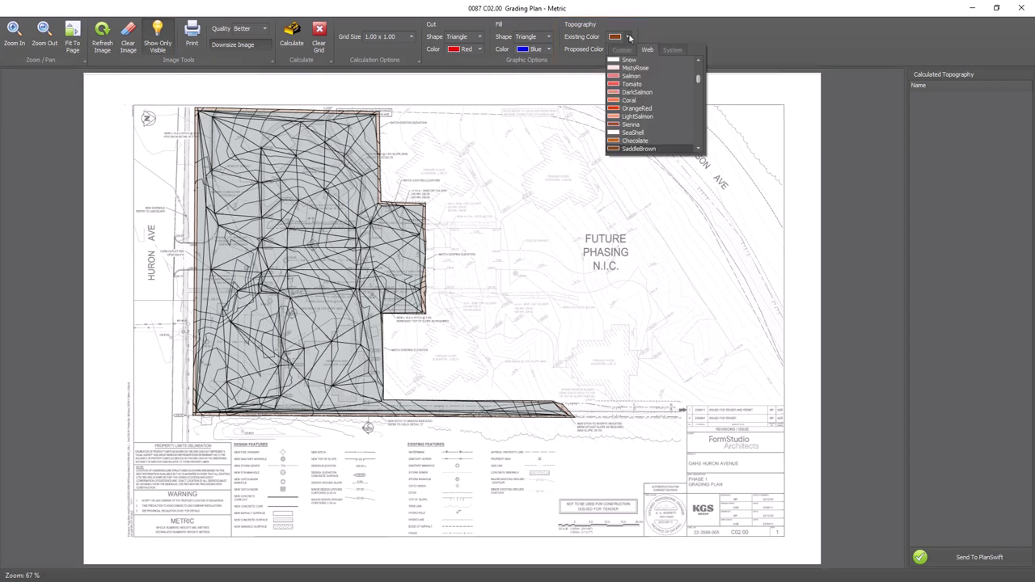
pyautogui.click(624, 50)
pyautogui.click(671, 50)
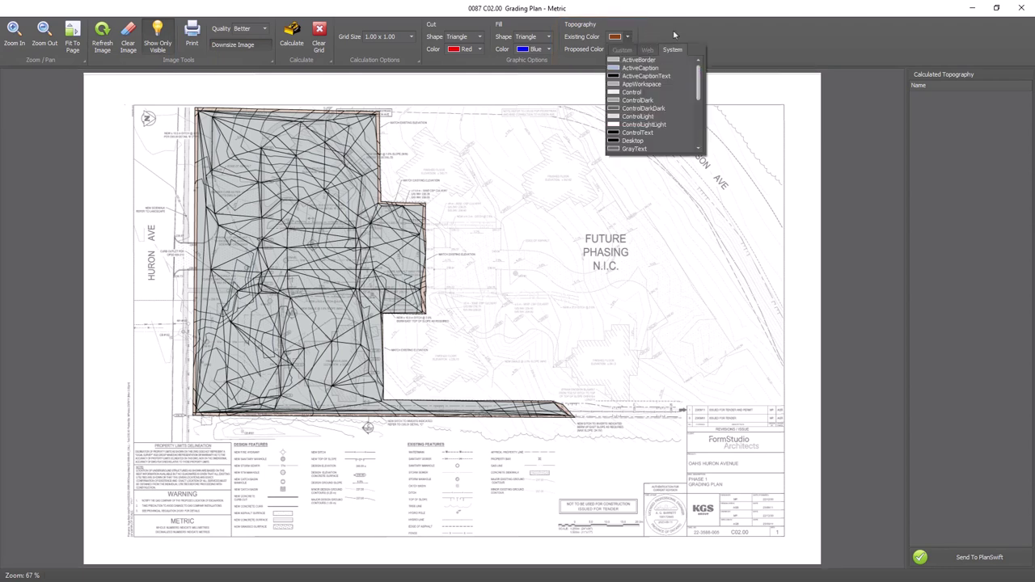
pyautogui.click(674, 34)
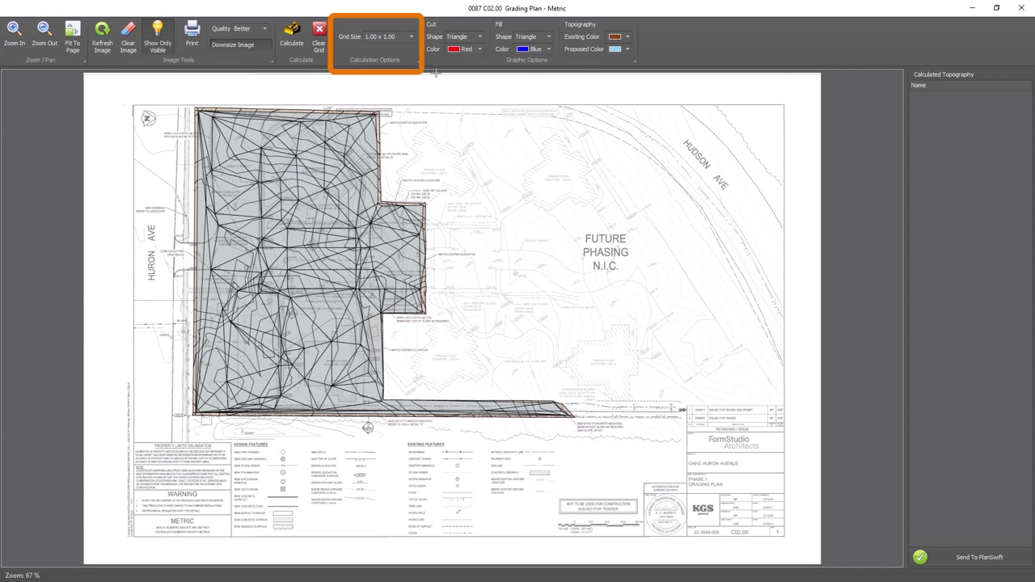
# Calculate the grading plan's cut and fill with a 1.00 x 1.00 grid size and inspect the resulting markers.
pyautogui.click(411, 37)
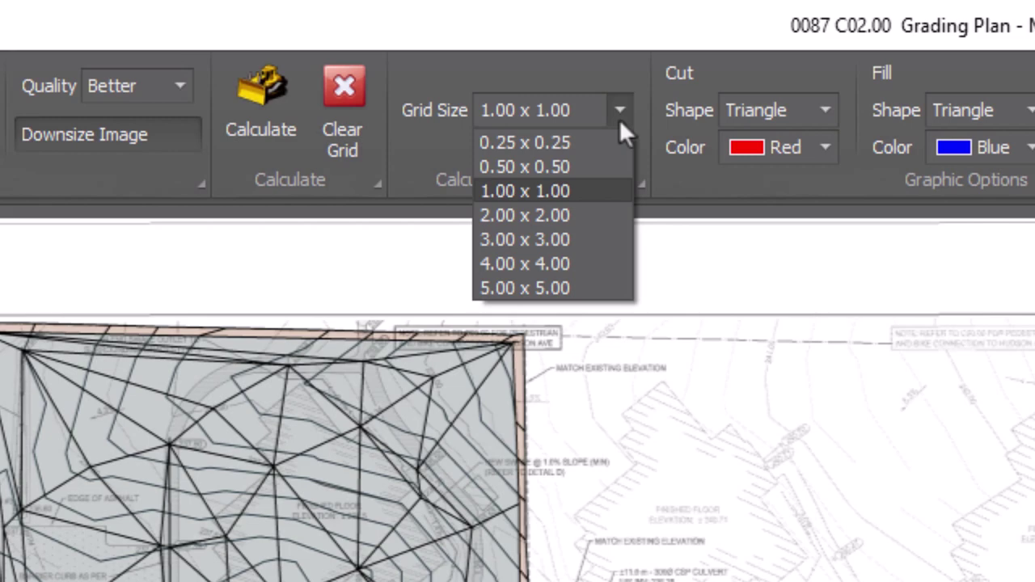
pyautogui.click(619, 119)
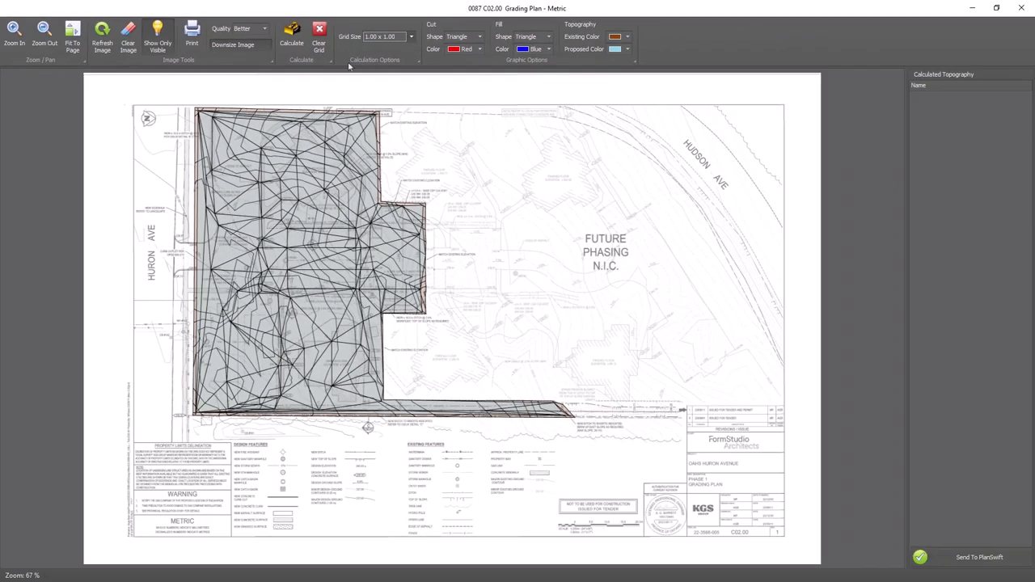
pyautogui.click(288, 34)
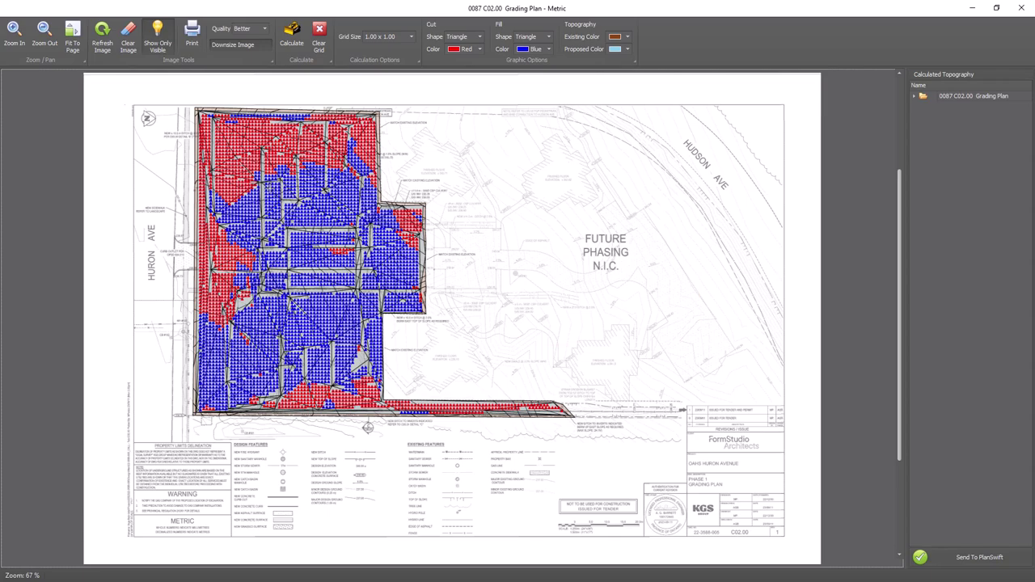
pyautogui.scroll(3, 540, 321)
pyautogui.moveTo(194, 163)
pyautogui.mouseDown()
pyautogui.moveTo(280, 244)
pyautogui.moveTo(450, 315)
pyautogui.moveTo(573, 328)
pyautogui.mouseUp()
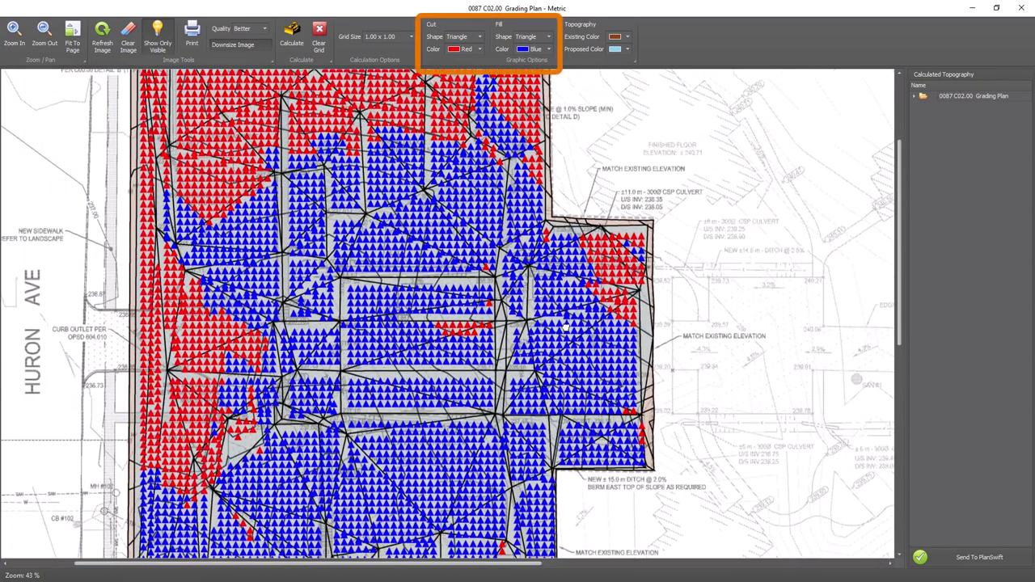
# Set the cut marker shape to Circle, then clear the existing grid and recalculate the cut and fill.
pyautogui.click(477, 37)
pyautogui.click(454, 47)
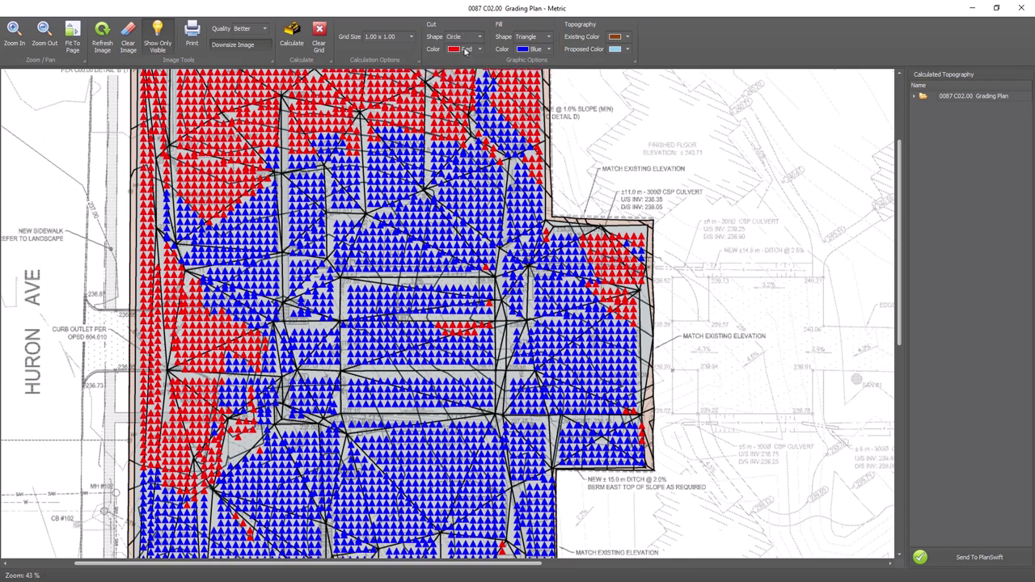
pyautogui.click(320, 34)
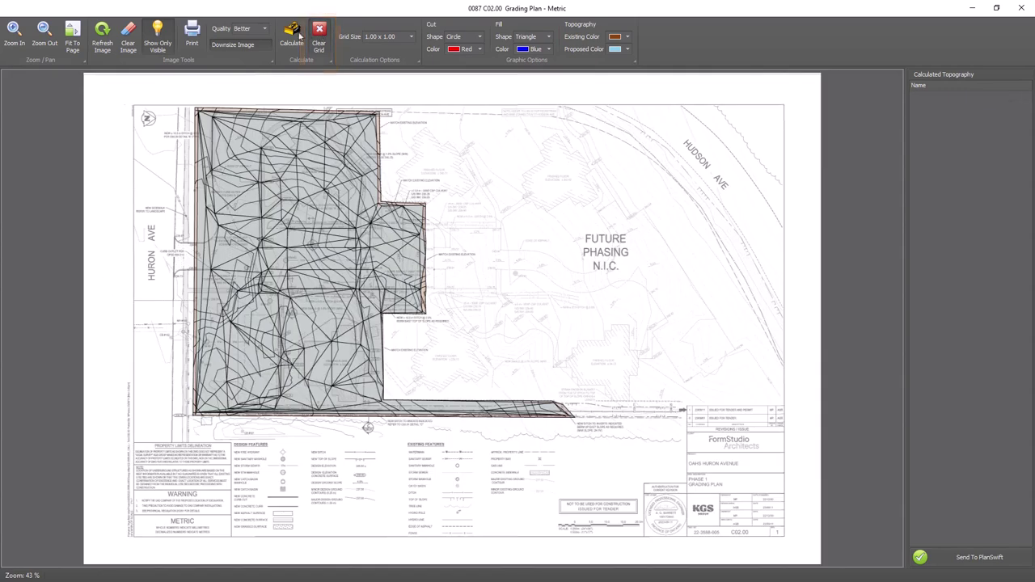
pyautogui.click(292, 34)
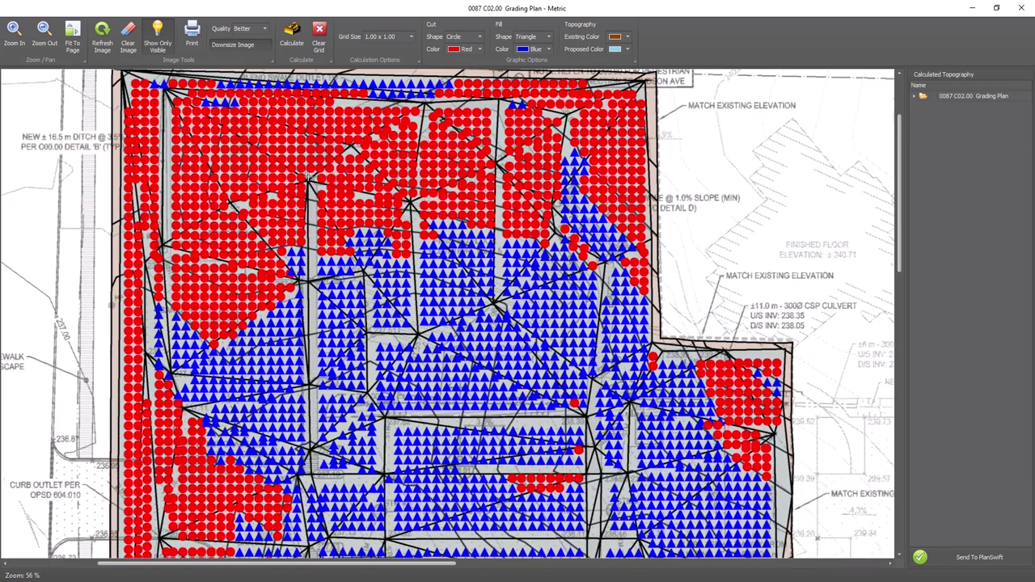
# Set the fill marker shape to Circle and recalculate the grading plan.
pyautogui.click(548, 36)
pyautogui.click(522, 47)
pyautogui.click(292, 34)
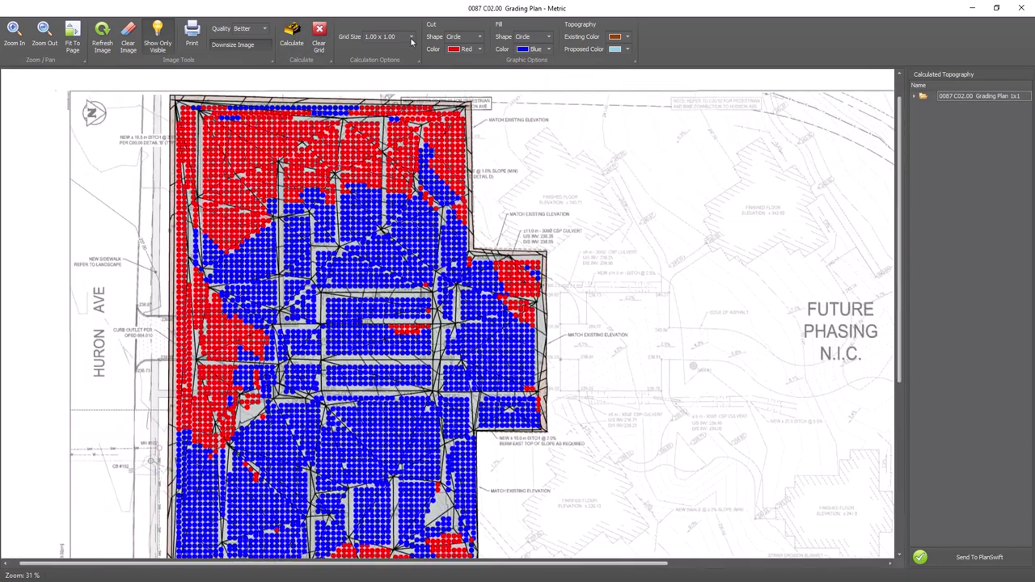
# Recalculate the cut and fill with a 0.50 x 0.50 grid size and expand the grading plan's calculated topography results.
pyautogui.click(411, 37)
pyautogui.click(388, 63)
pyautogui.click(292, 34)
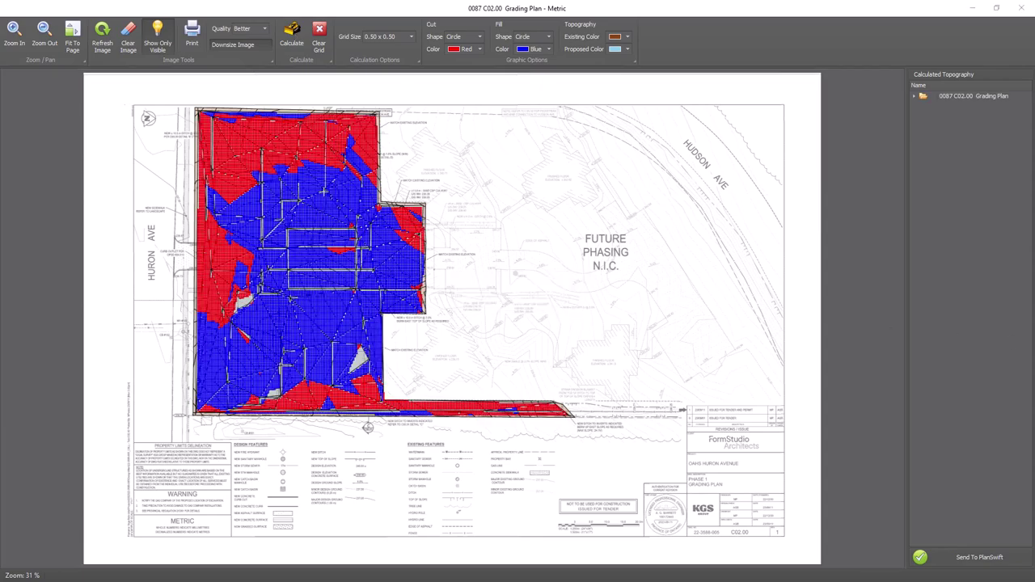
pyautogui.scroll(5, 366, 302)
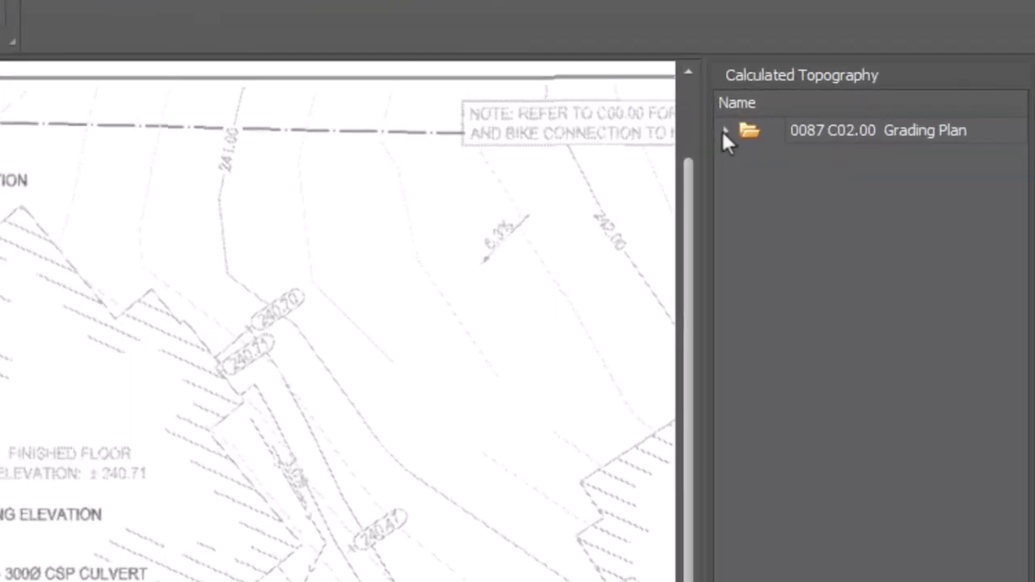
pyautogui.click(724, 131)
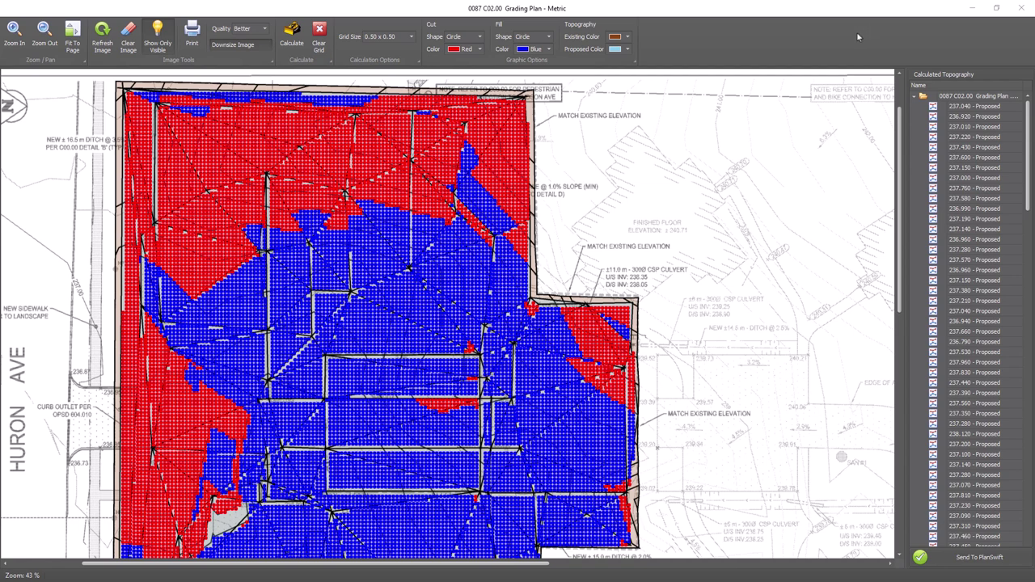
# Preview the cut and fill map for printing, review its PDF and image export options, and close the preview.
pyautogui.click(196, 34)
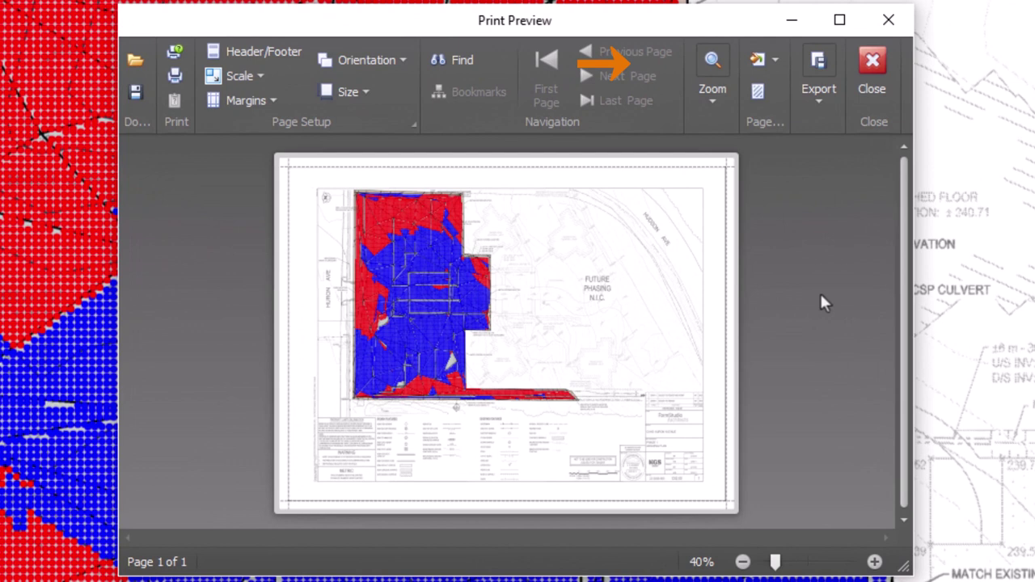
pyautogui.click(815, 80)
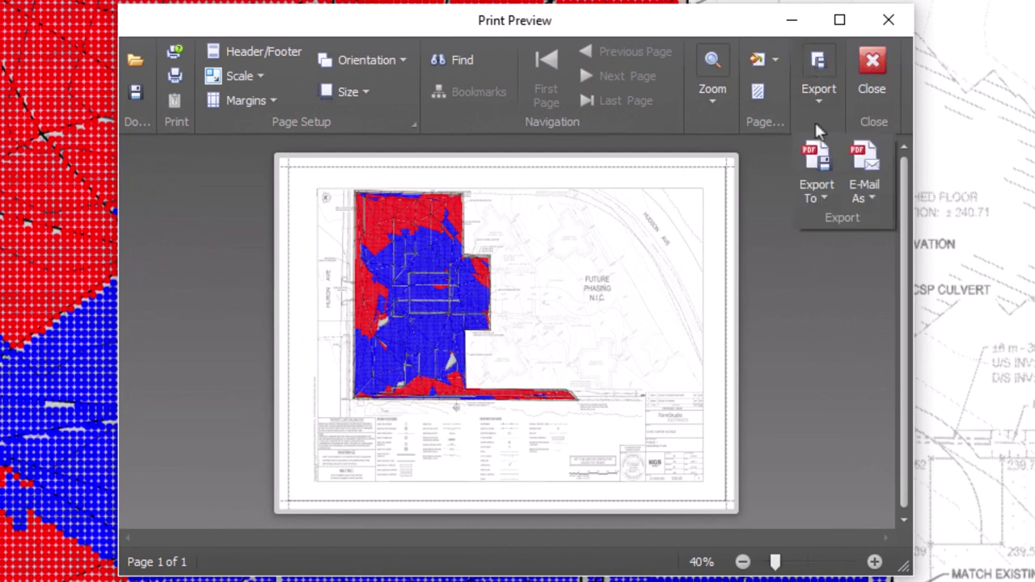
pyautogui.click(819, 199)
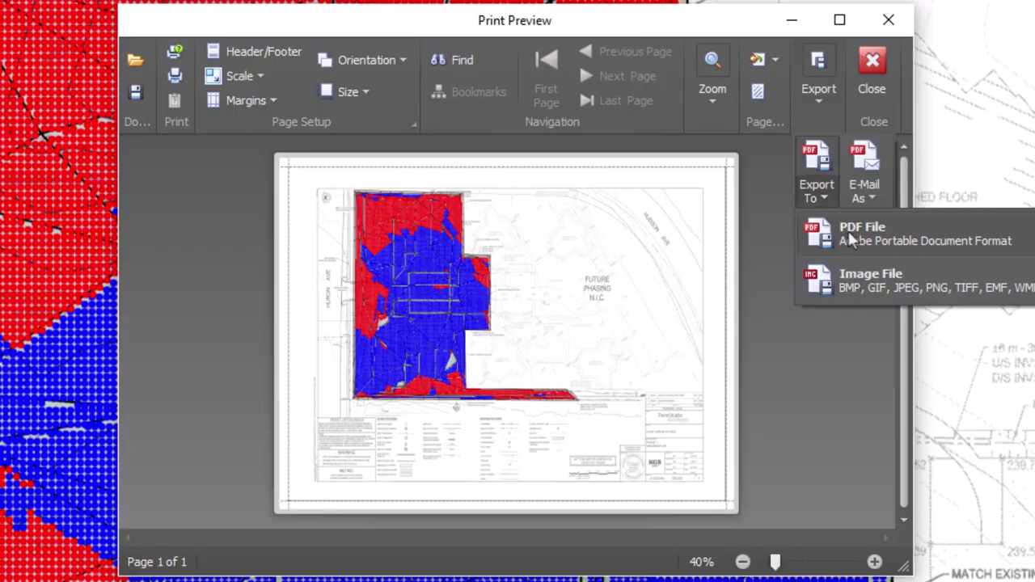
pyautogui.click(871, 62)
pyautogui.click(871, 62)
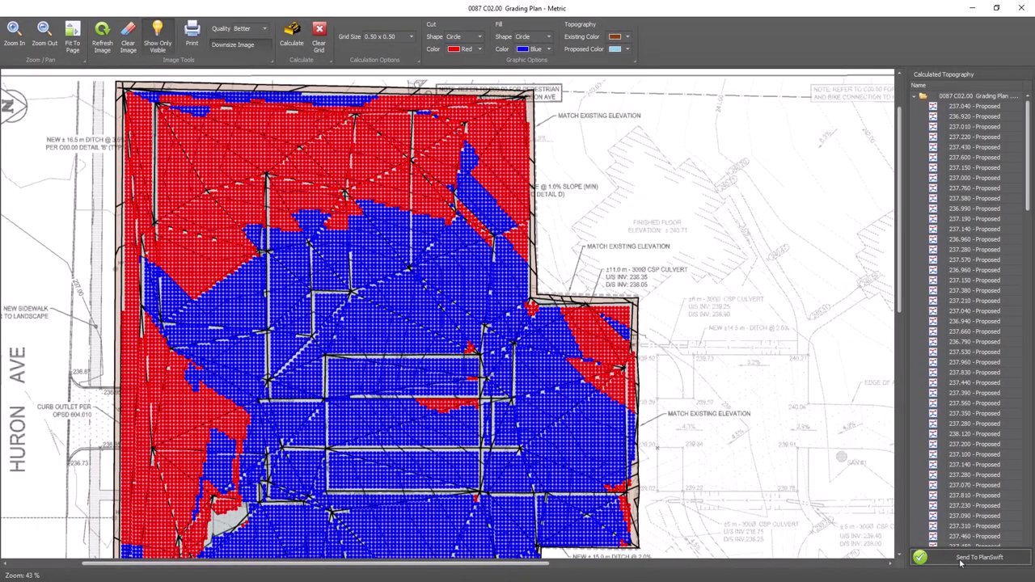
# Send the calculated topography results to PlanSwift and dismiss the export message.
pyautogui.click(960, 564)
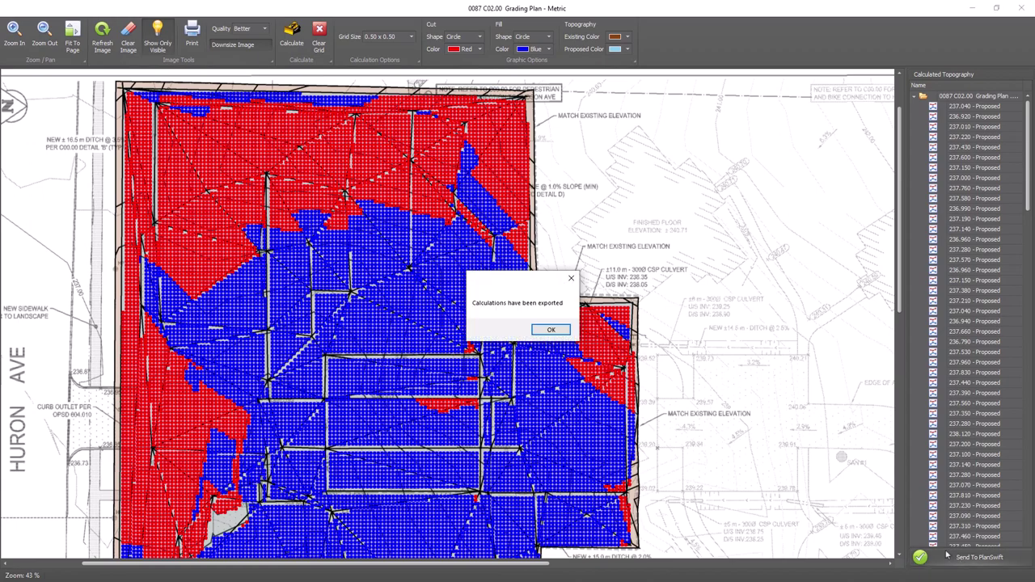
pyautogui.click(565, 331)
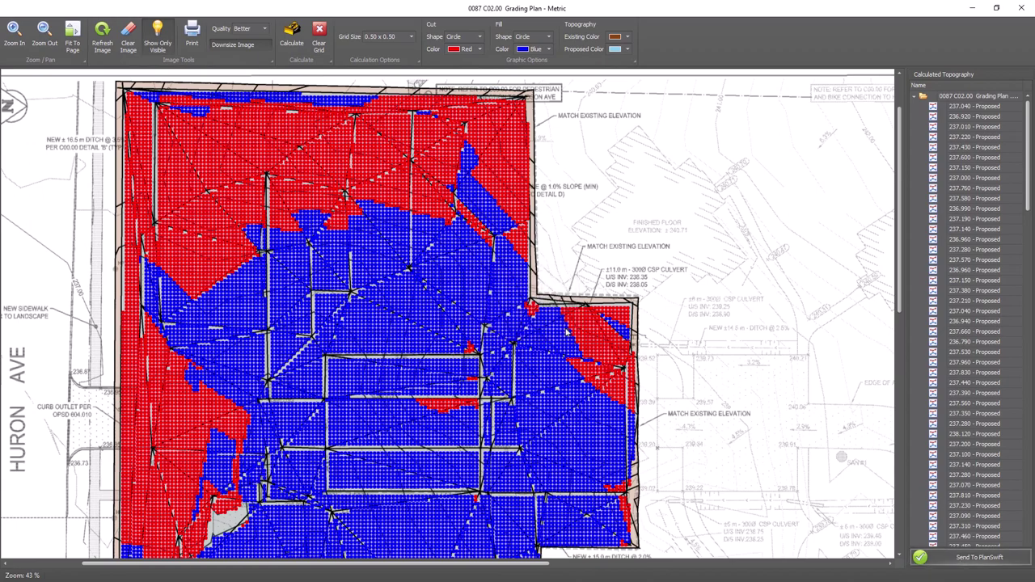